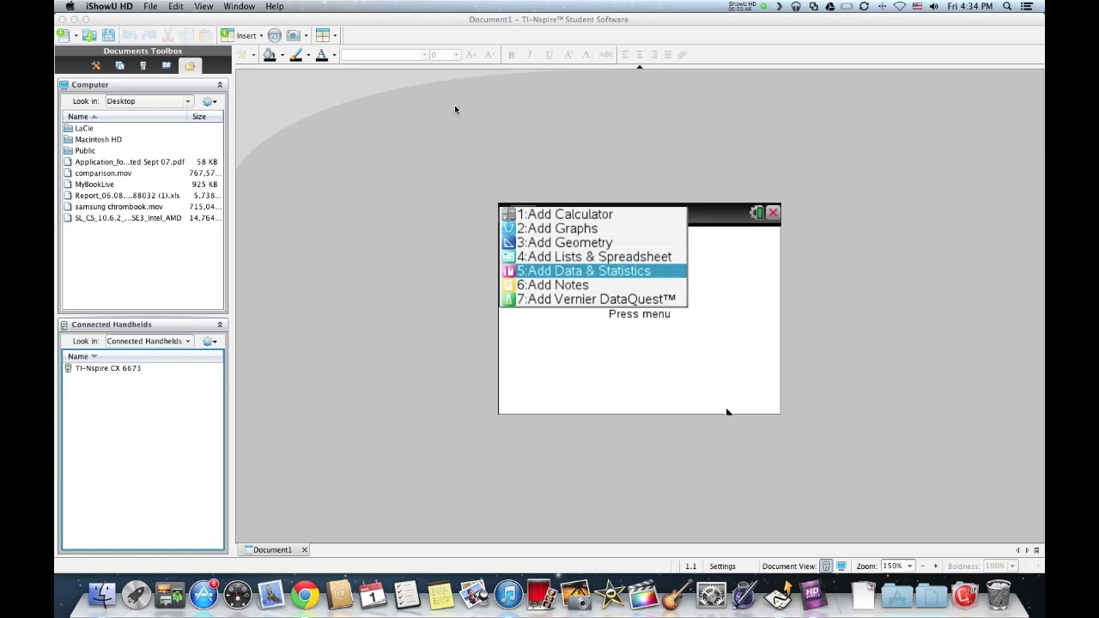
Step: In the Knowledge Base file-types article, check the group-file extensions such as .8xg
{"action": "key", "text": "super+Tab"}
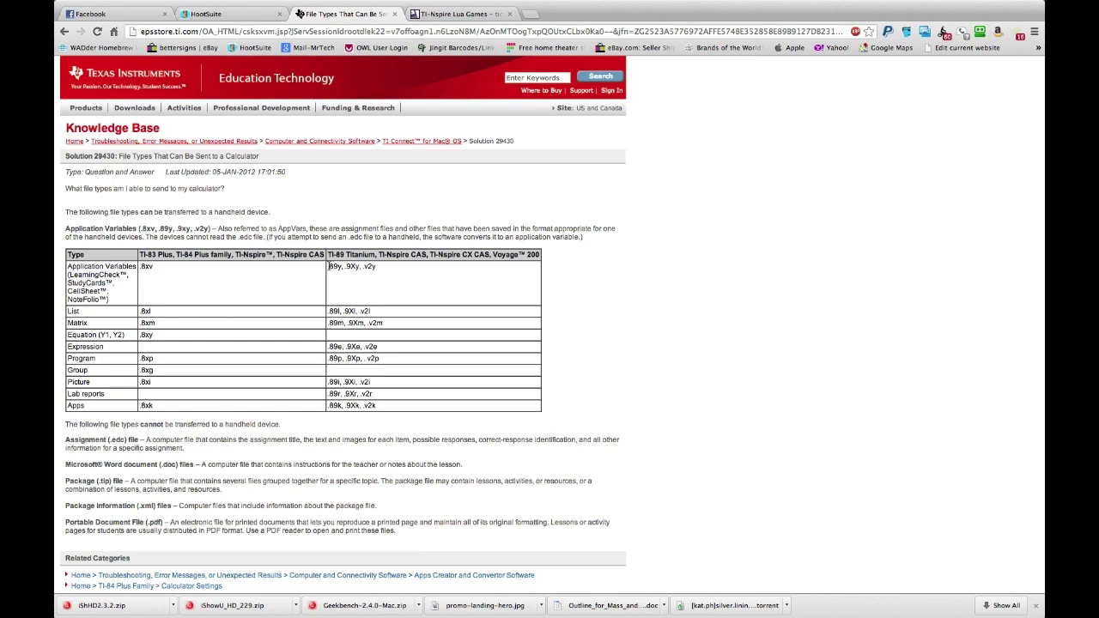
{"action": "left_click_drag", "start_coordinate": [359, 267], "coordinate": [395, 380]}
{"action": "left_click", "coordinate": [397, 382]}
{"action": "double_click", "coordinate": [146, 370]}
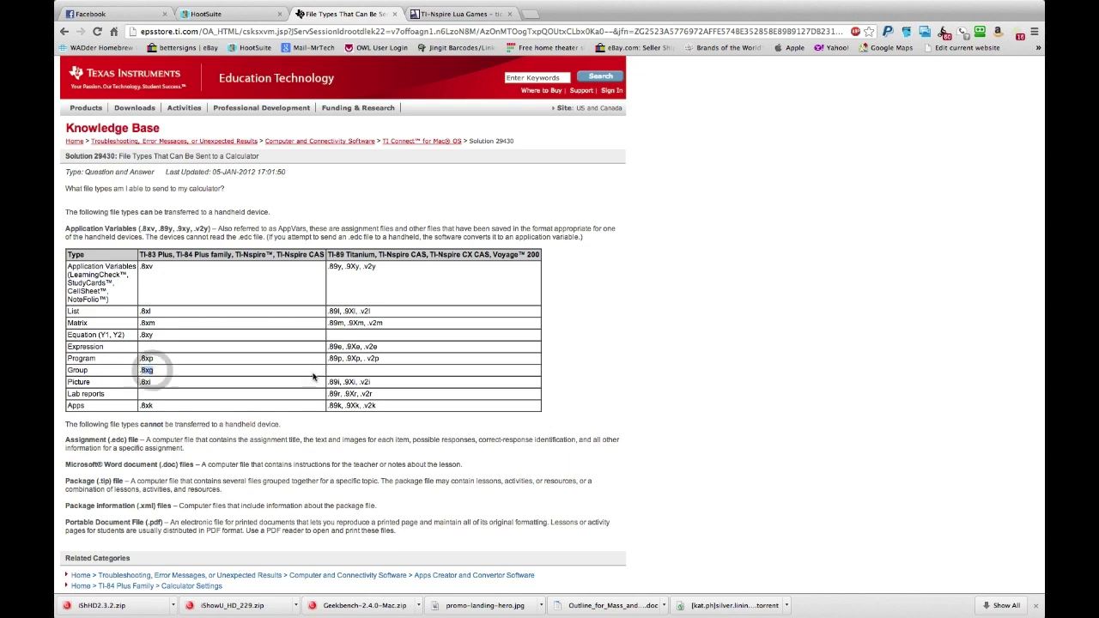
{"action": "left_click", "coordinate": [339, 371]}
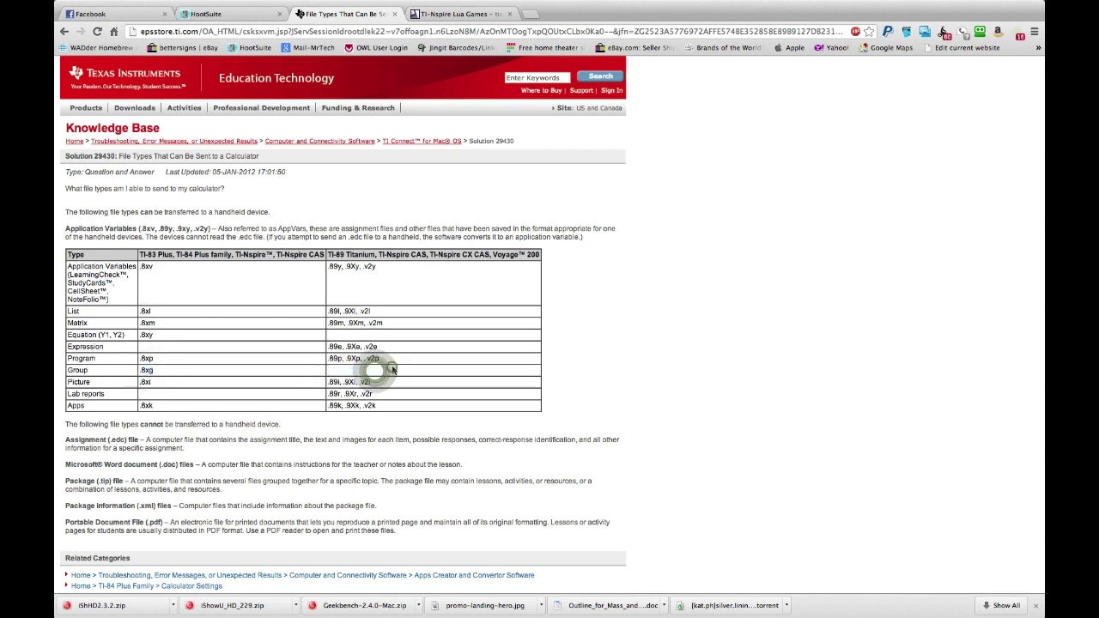
{"action": "left_click", "coordinate": [390, 367]}
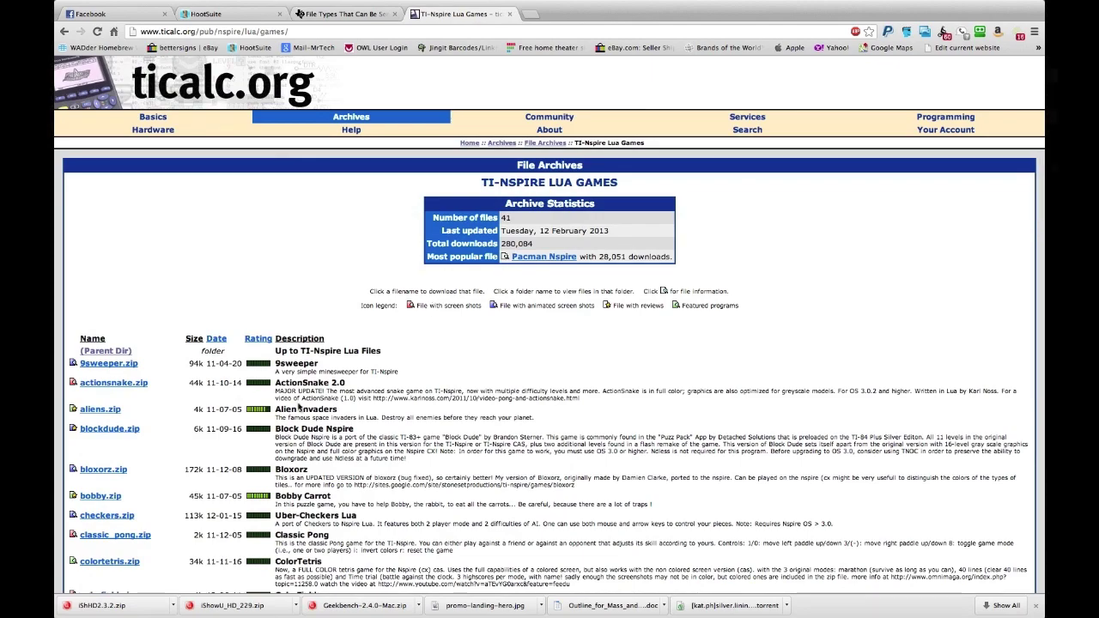
Step: Scroll the TI-Nspire Lua Games list until pixel_escape.zip is visible
{"action": "scroll", "coordinate": [176, 387], "scroll_direction": "down", "scroll_amount": 2}
{"action": "scroll", "coordinate": [177, 387], "scroll_direction": "up", "scroll_amount": 2}
{"action": "scroll", "coordinate": [176, 387], "scroll_direction": "down", "scroll_amount": 3}
{"action": "scroll", "coordinate": [176, 381], "scroll_direction": "down", "scroll_amount": 15}
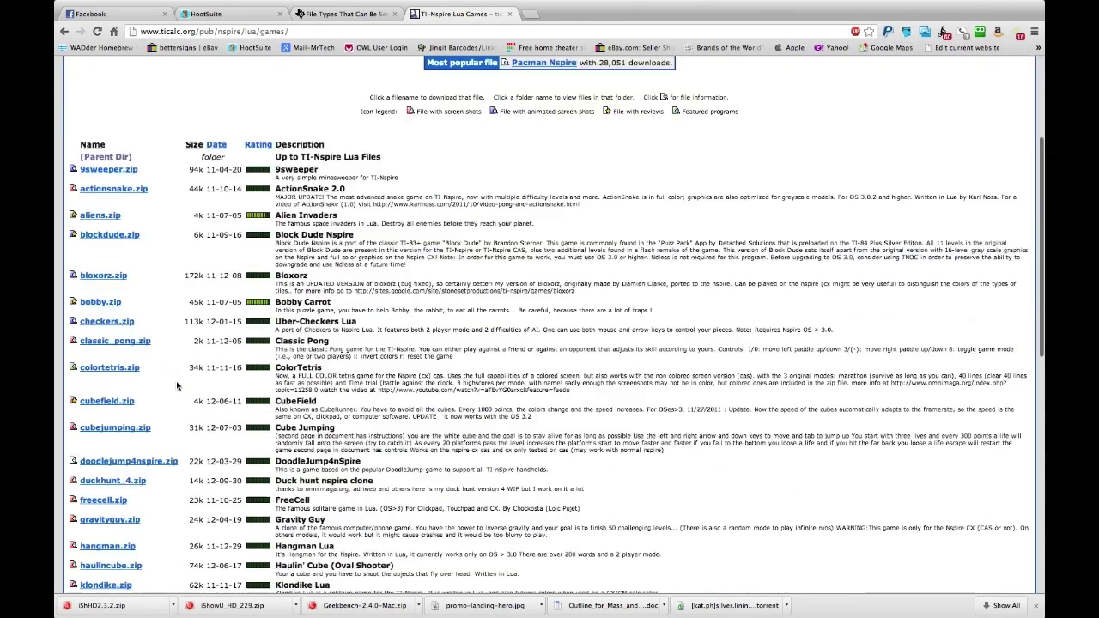
{"action": "scroll", "coordinate": [183, 386], "scroll_direction": "down", "scroll_amount": 2}
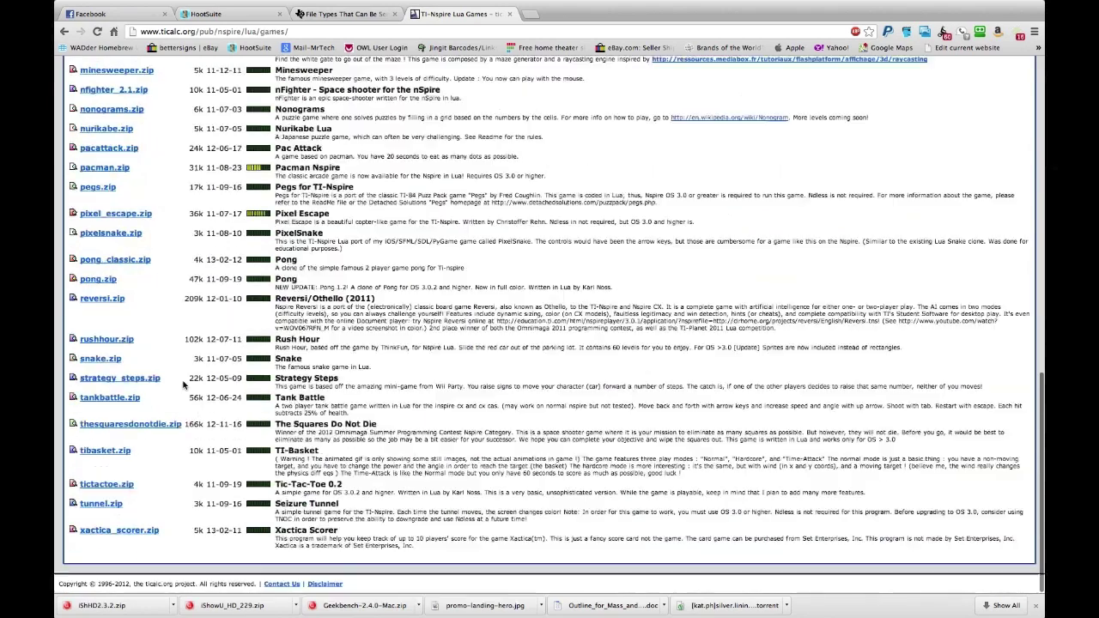
{"action": "scroll", "coordinate": [183, 386], "scroll_direction": "up", "scroll_amount": 2}
{"action": "scroll", "coordinate": [183, 385], "scroll_direction": "up", "scroll_amount": 1}
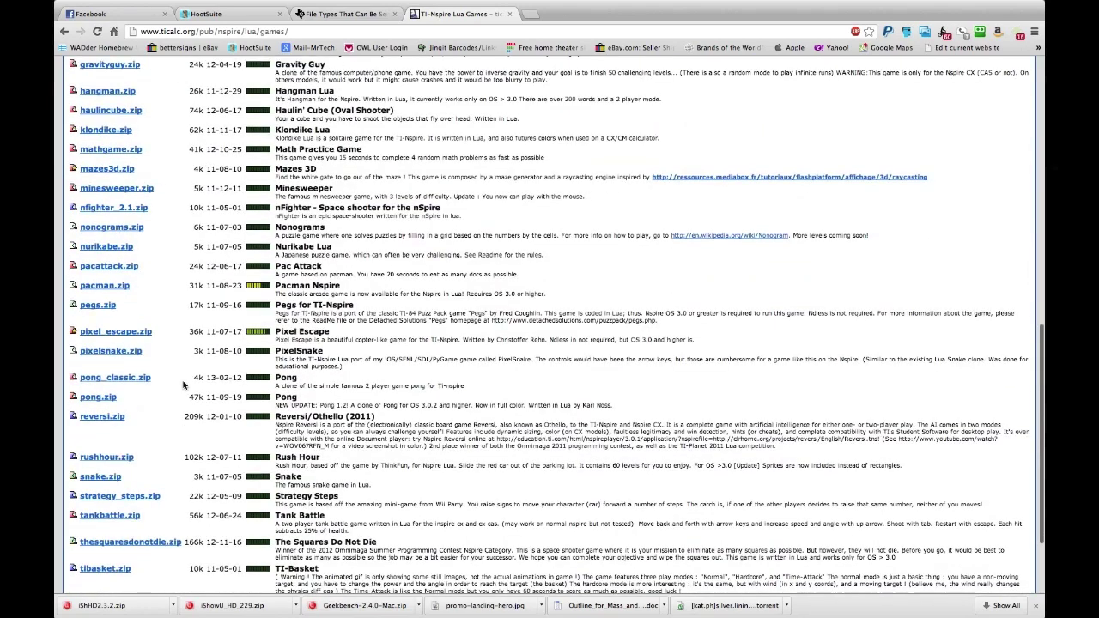
{"action": "scroll", "coordinate": [183, 385], "scroll_direction": "up", "scroll_amount": 4}
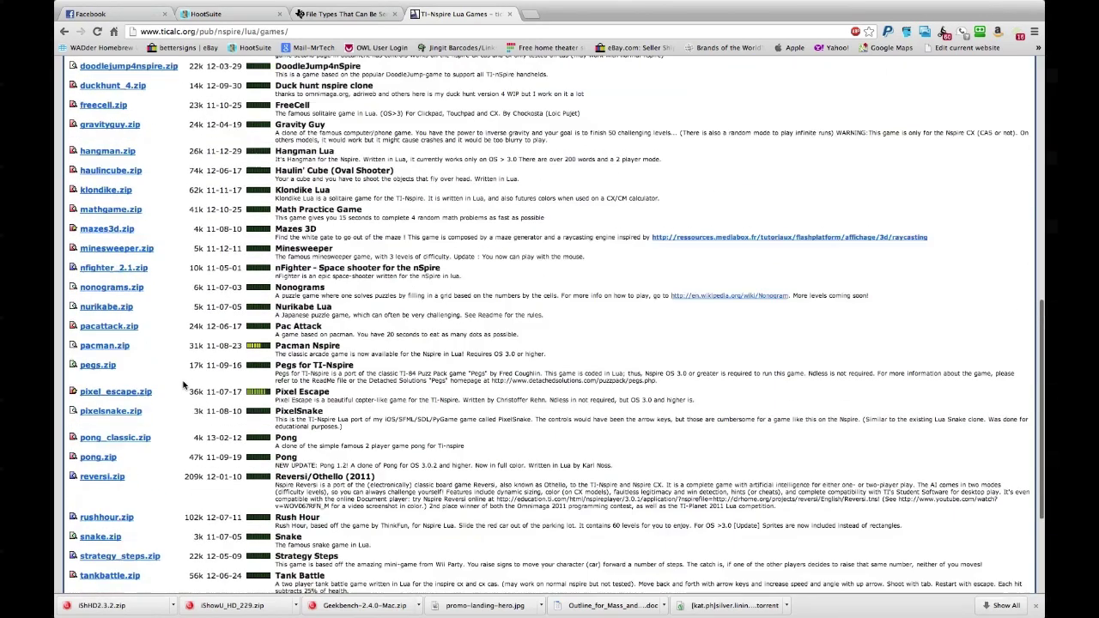
{"action": "scroll", "coordinate": [183, 388], "scroll_direction": "up", "scroll_amount": 6}
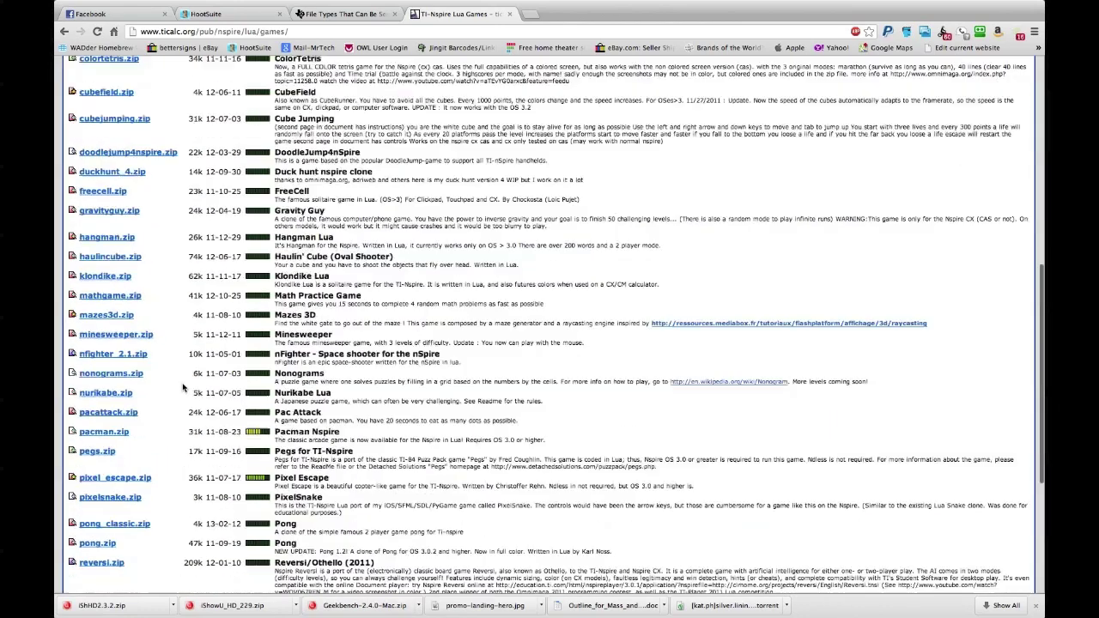
{"action": "scroll", "coordinate": [324, 327], "scroll_direction": "up", "scroll_amount": 2}
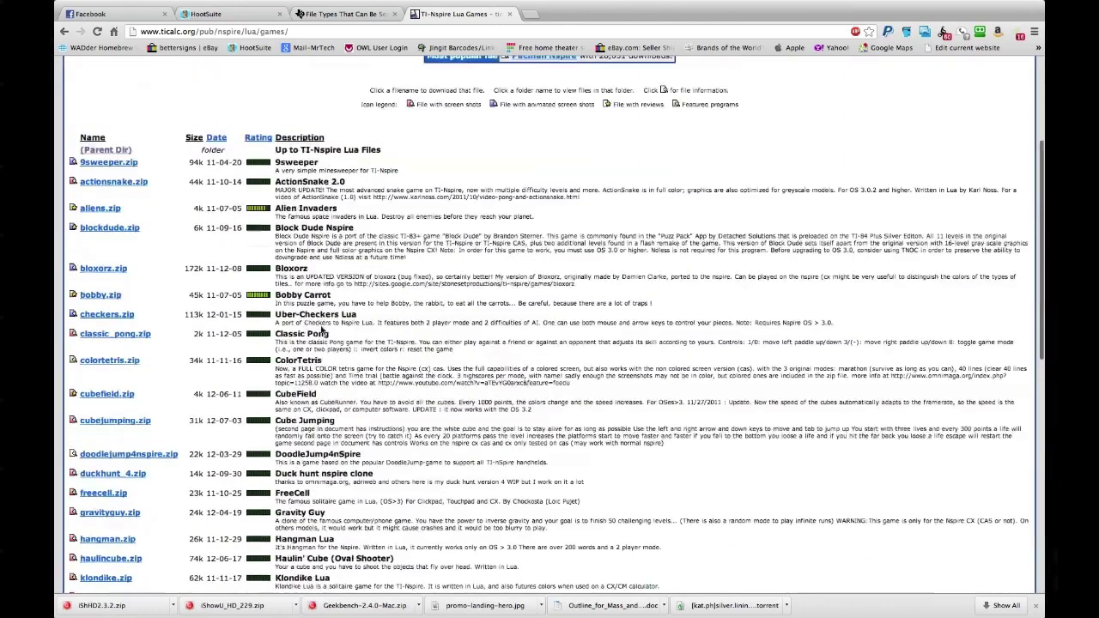
{"action": "scroll", "coordinate": [323, 331], "scroll_direction": "down", "scroll_amount": 5}
{"action": "scroll", "coordinate": [324, 330], "scroll_direction": "up", "scroll_amount": 5}
{"action": "scroll", "coordinate": [324, 330], "scroll_direction": "down", "scroll_amount": 20}
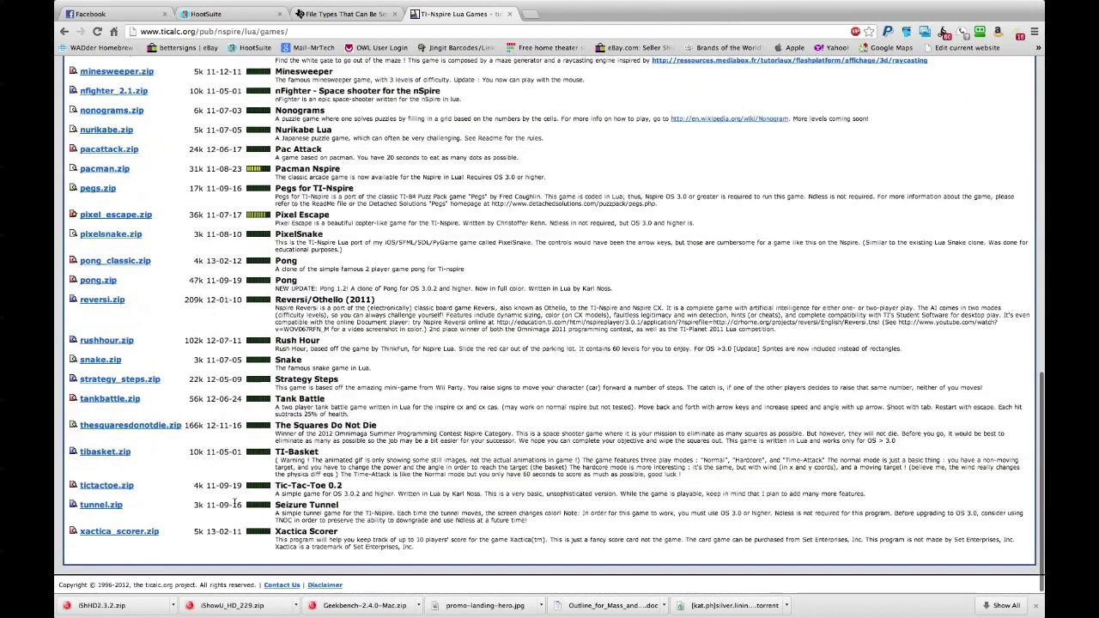
{"action": "scroll", "coordinate": [249, 472], "scroll_direction": "up", "scroll_amount": 2}
{"action": "scroll", "coordinate": [280, 499], "scroll_direction": "up", "scroll_amount": 1}
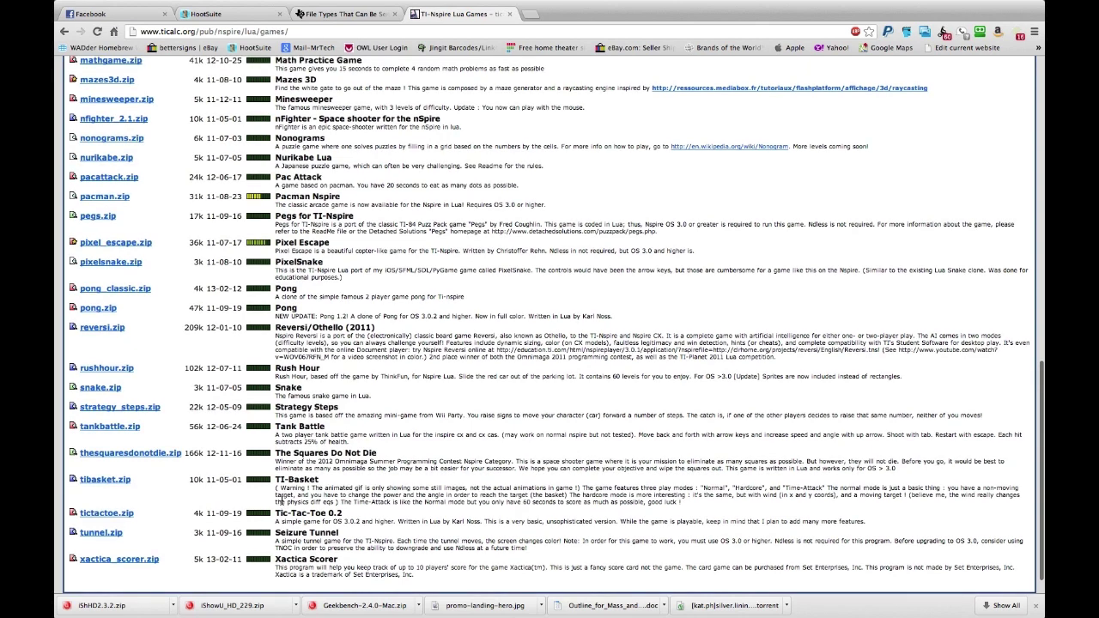
{"action": "scroll", "coordinate": [280, 498], "scroll_direction": "up", "scroll_amount": 3}
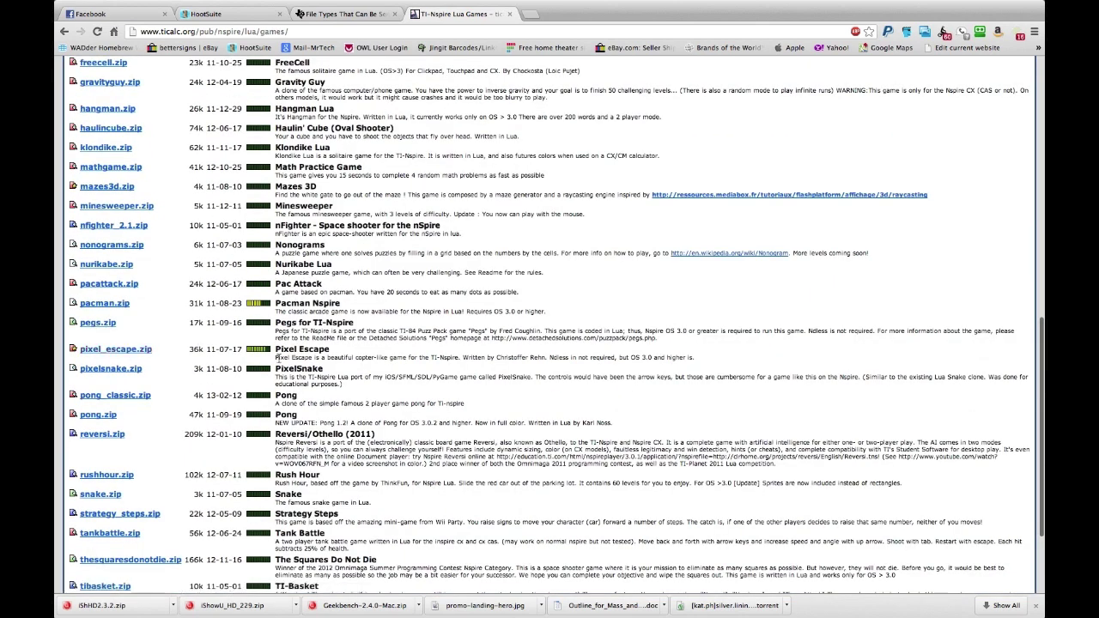
Step: Download pixel_escape.zip, saving it as pixel_escape in the Downloads folder
{"action": "left_click", "coordinate": [129, 351]}
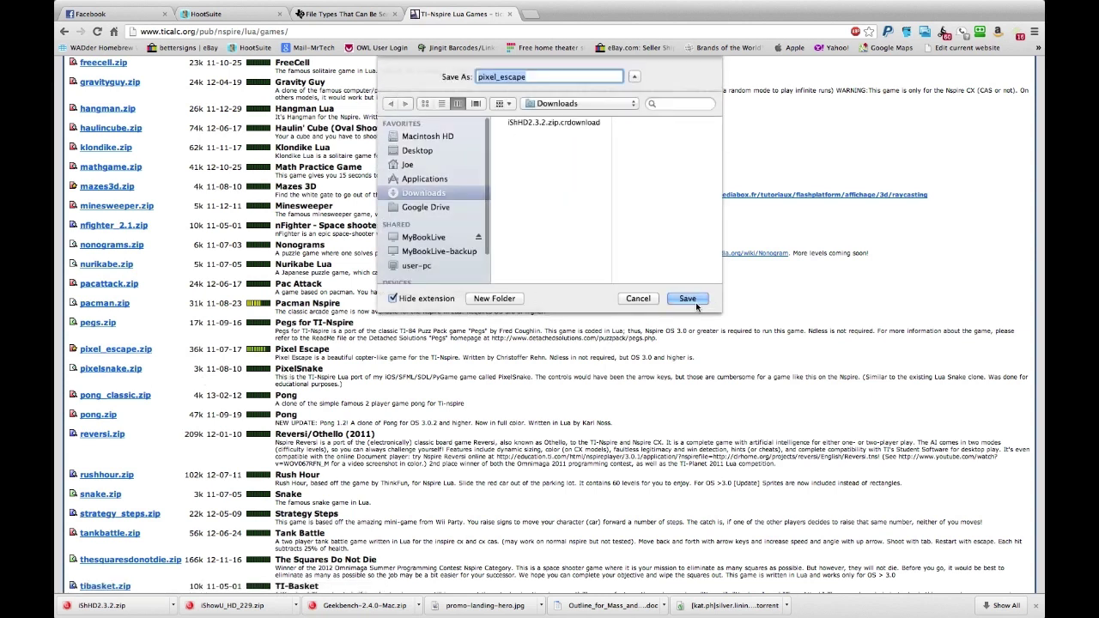
{"action": "left_click", "coordinate": [692, 300]}
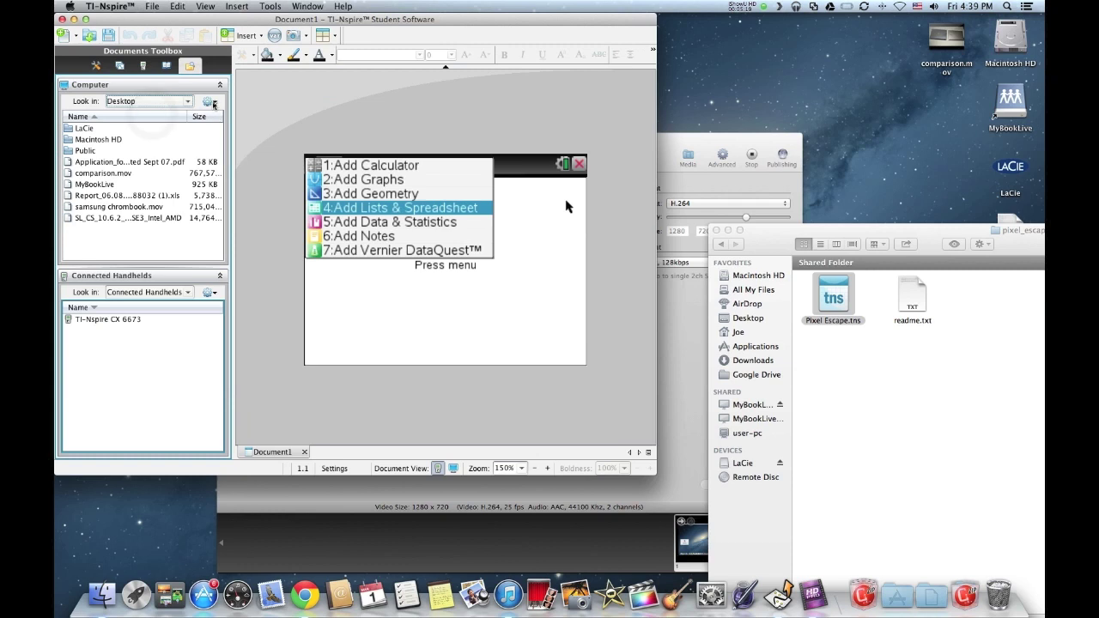
Step: Refresh the Computer file list and open the extracted pixel_escape.zip folder
{"action": "left_click", "coordinate": [213, 102]}
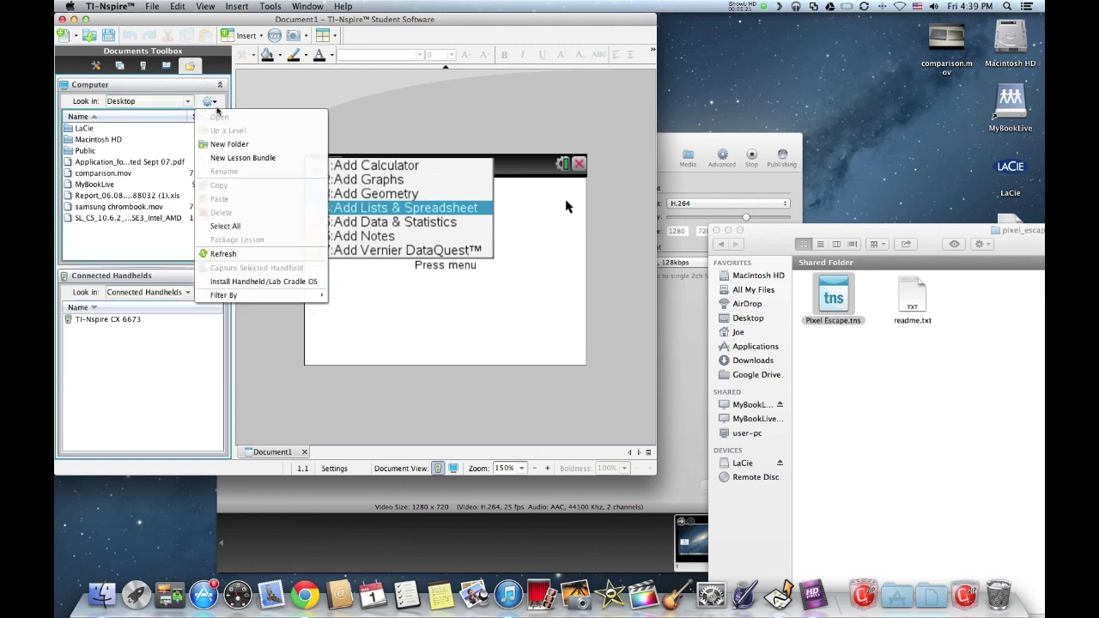
{"action": "left_click", "coordinate": [222, 254]}
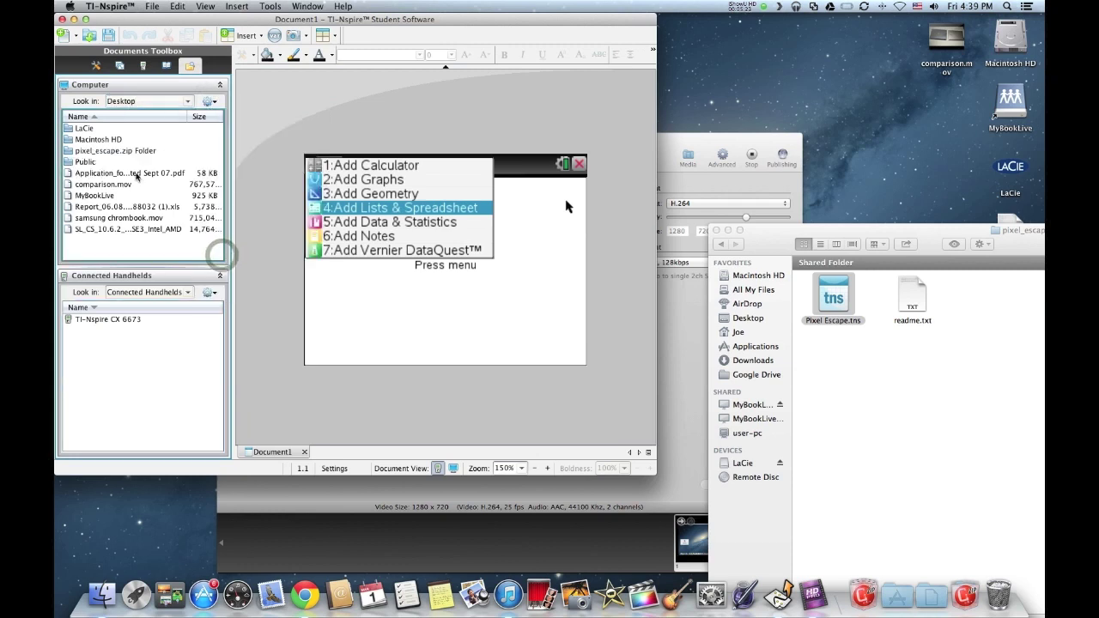
{"action": "double_click", "coordinate": [126, 152]}
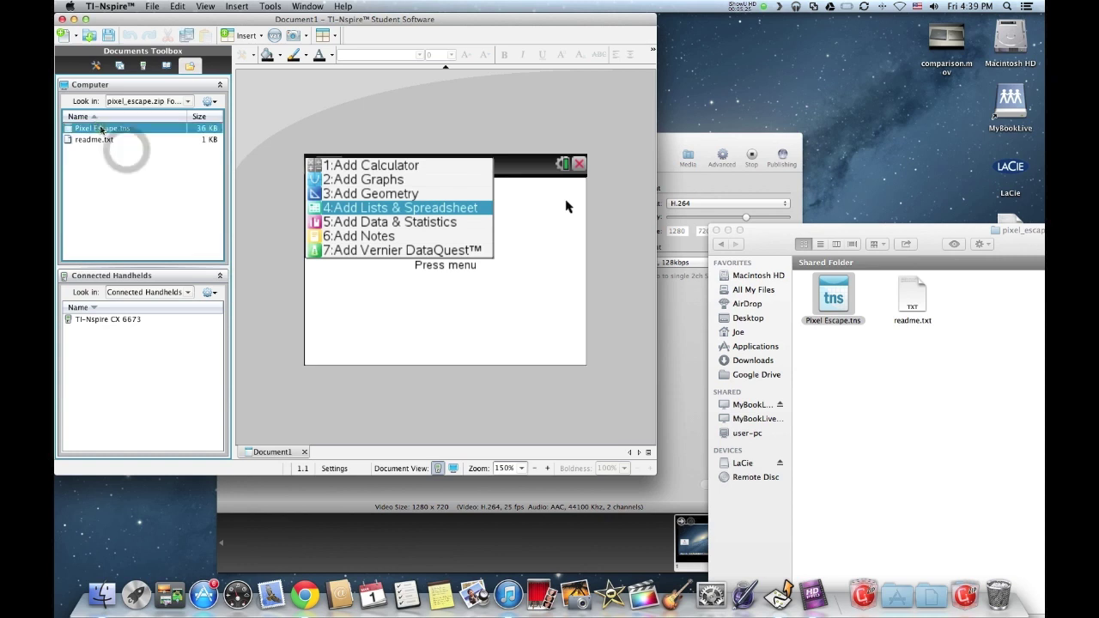
Step: Copy Pixel Escape.tns into the TI-Nspire CX Games folder, replacing the 20 KB copy
{"action": "left_click_drag", "start_coordinate": [100, 129], "coordinate": [117, 319]}
{"action": "left_click", "coordinate": [103, 318]}
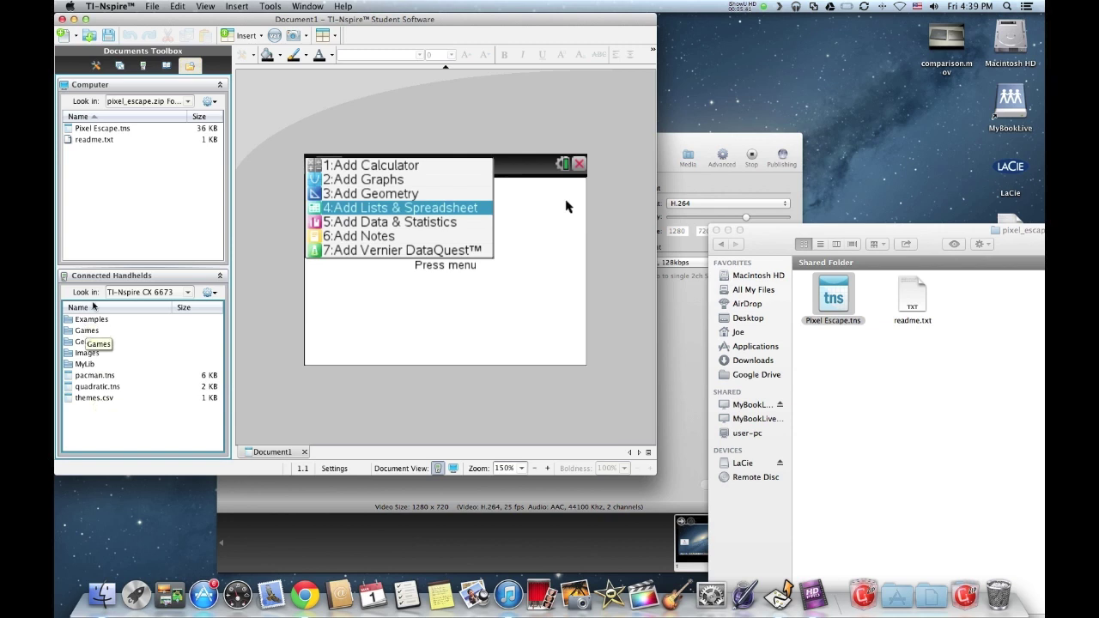
{"action": "left_click_drag", "start_coordinate": [93, 129], "coordinate": [101, 332]}
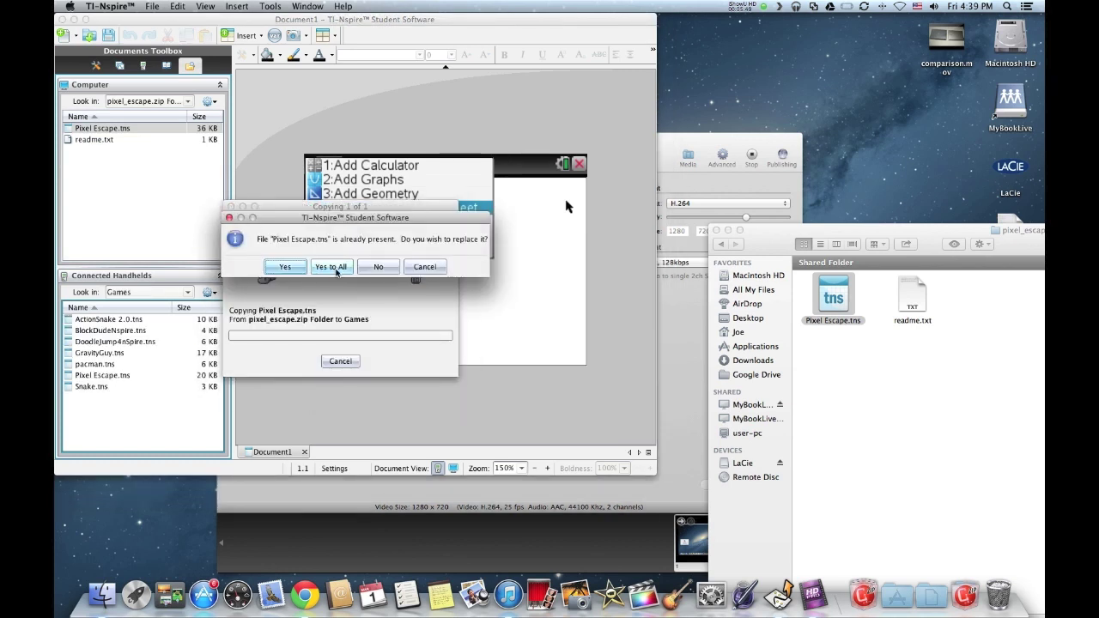
{"action": "left_click", "coordinate": [331, 267]}
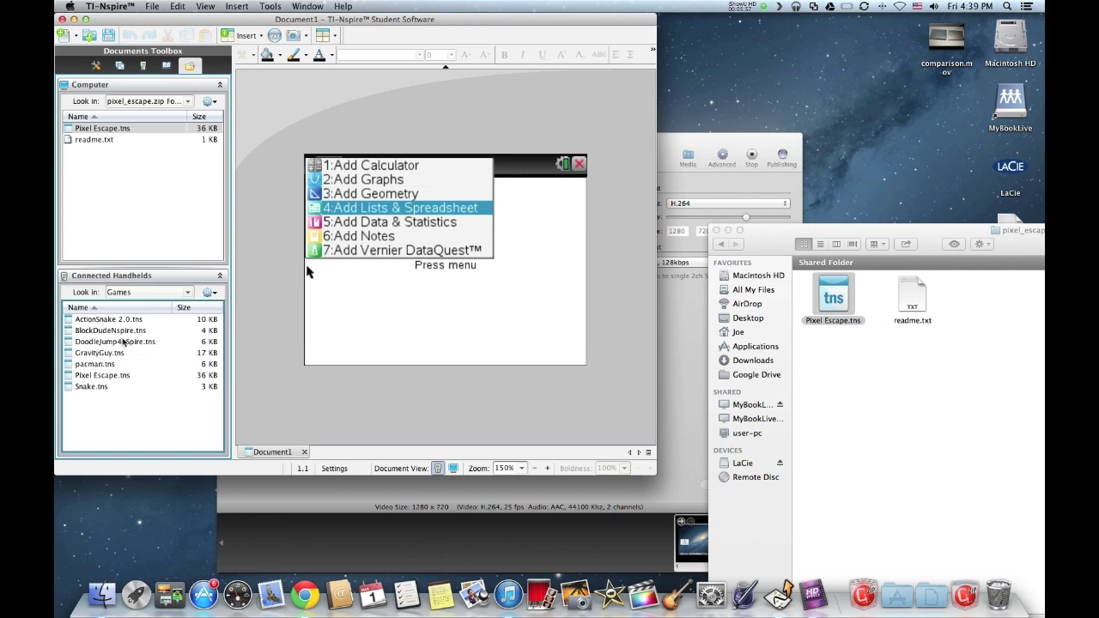
Step: Launch Pixel Escape.tns from the handheld's Games folder and play a round to score 157
{"action": "double_click", "coordinate": [111, 376]}
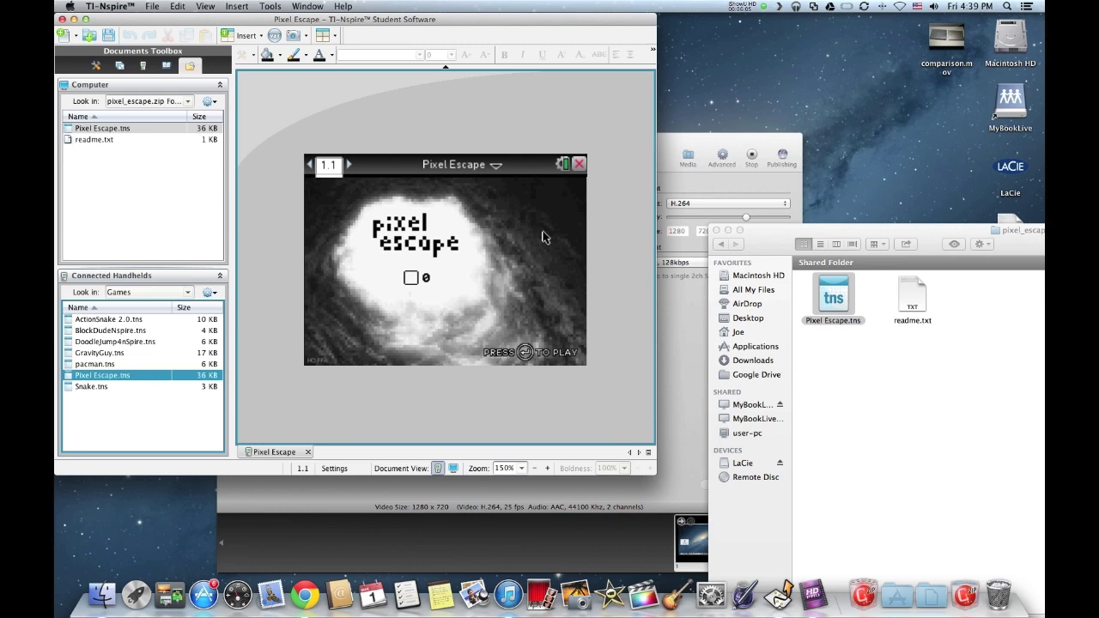
{"action": "left_click", "coordinate": [526, 348]}
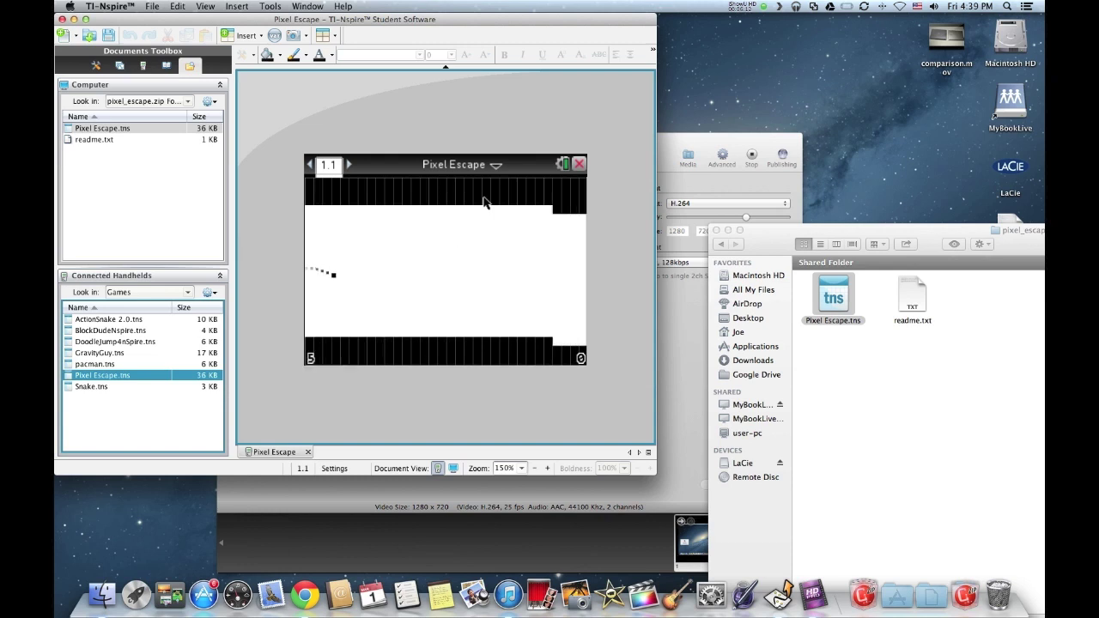
{"action": "key", "text": "Return"}
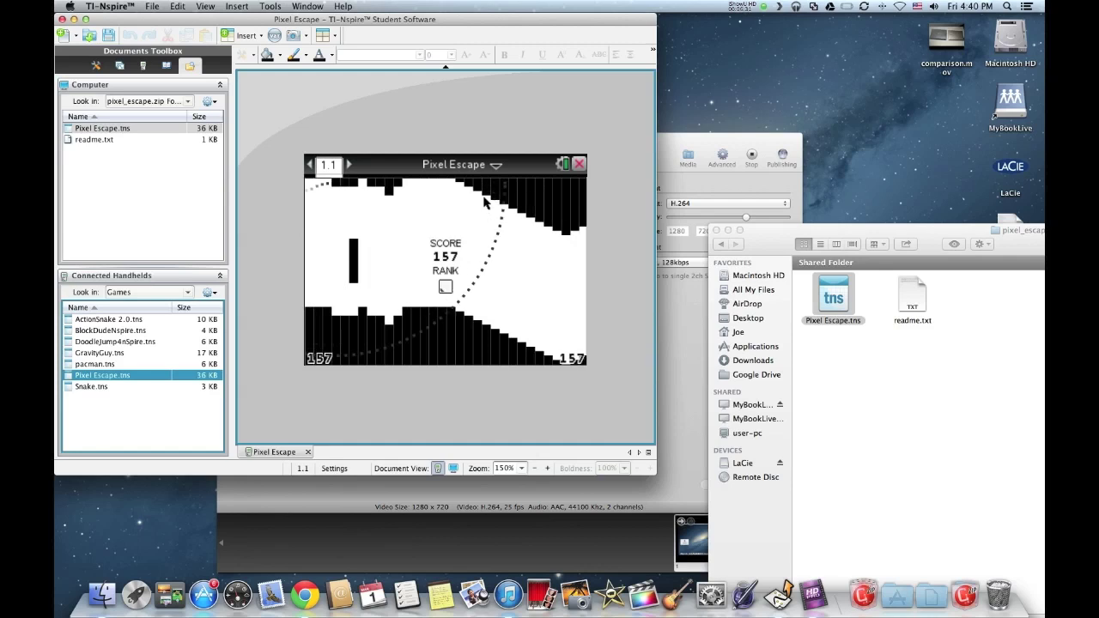
Step: Close the Pixel Escape document, choosing not to save changes
{"action": "left_click", "coordinate": [580, 163]}
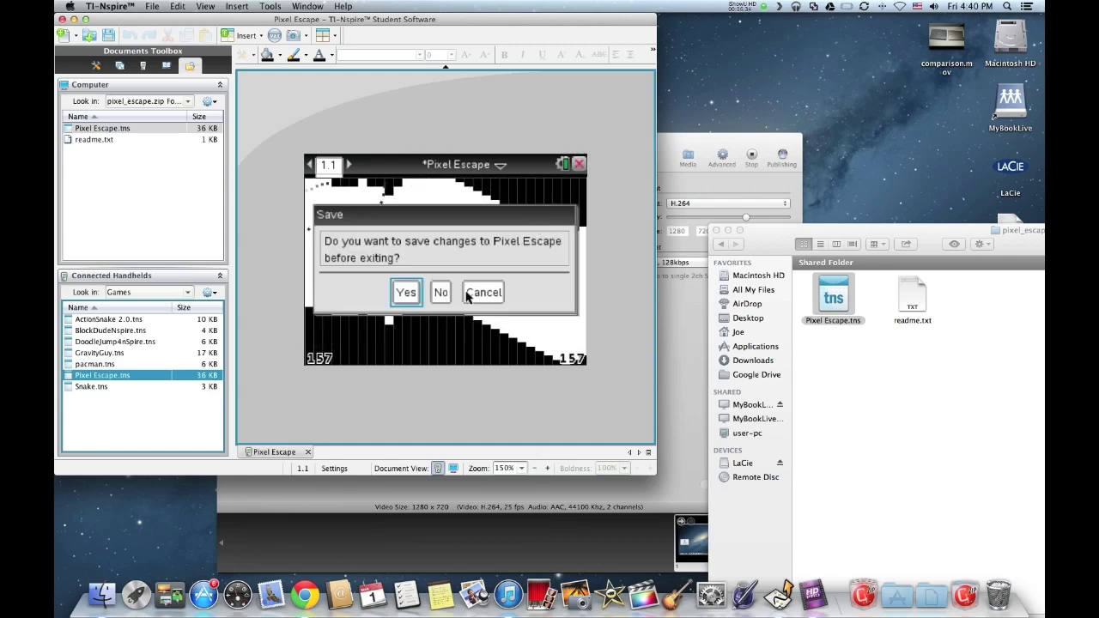
{"action": "left_click", "coordinate": [441, 293]}
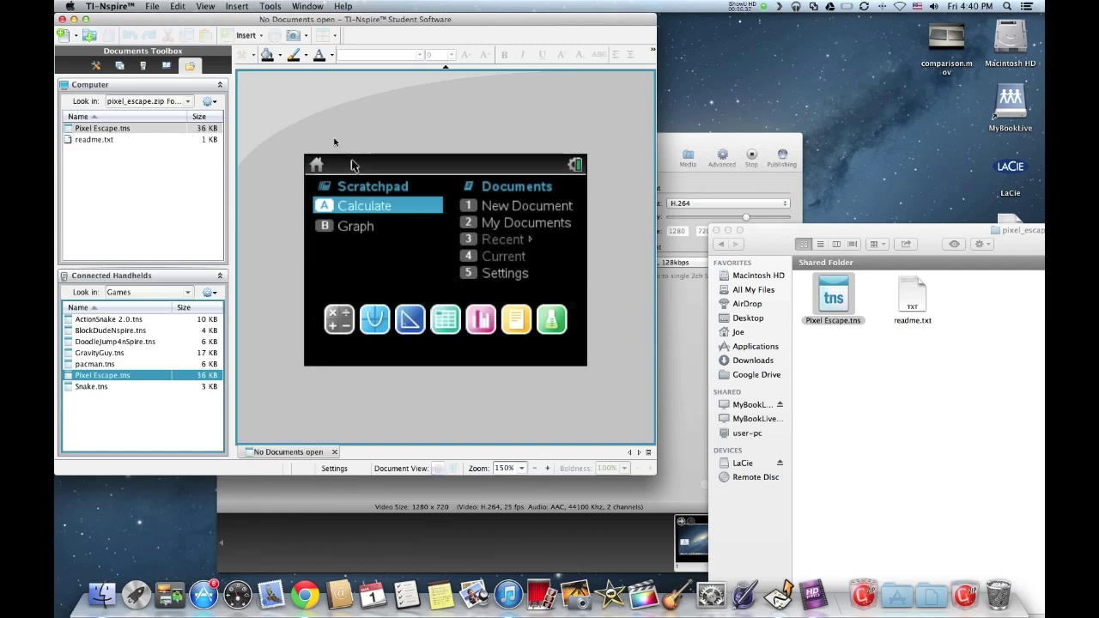